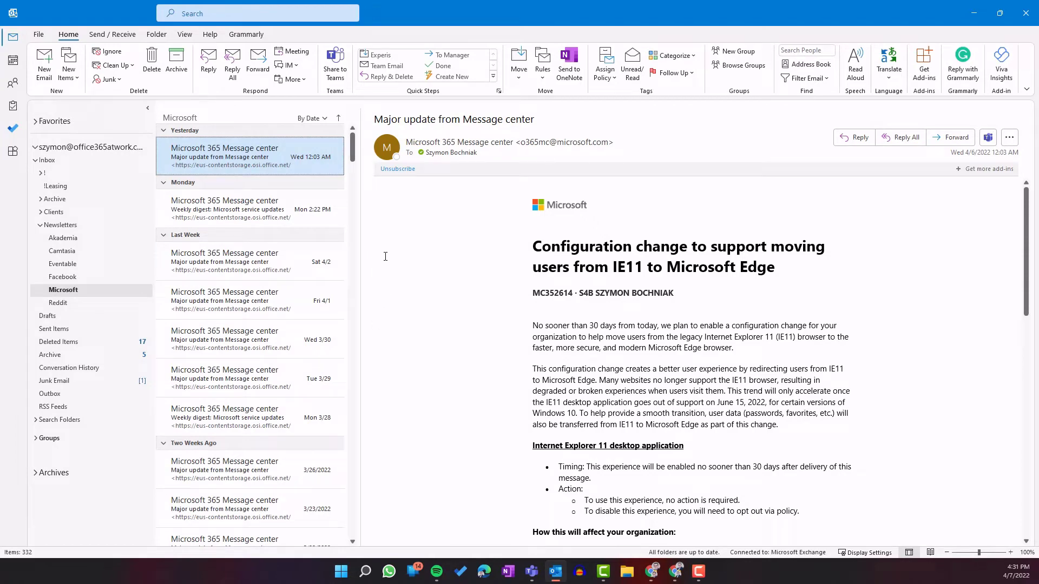
- Turn on Outlook automatic replies limited to a time range ending Sunday, April 10, 2022
{"action": "left_click", "coordinate": [40, 35]}
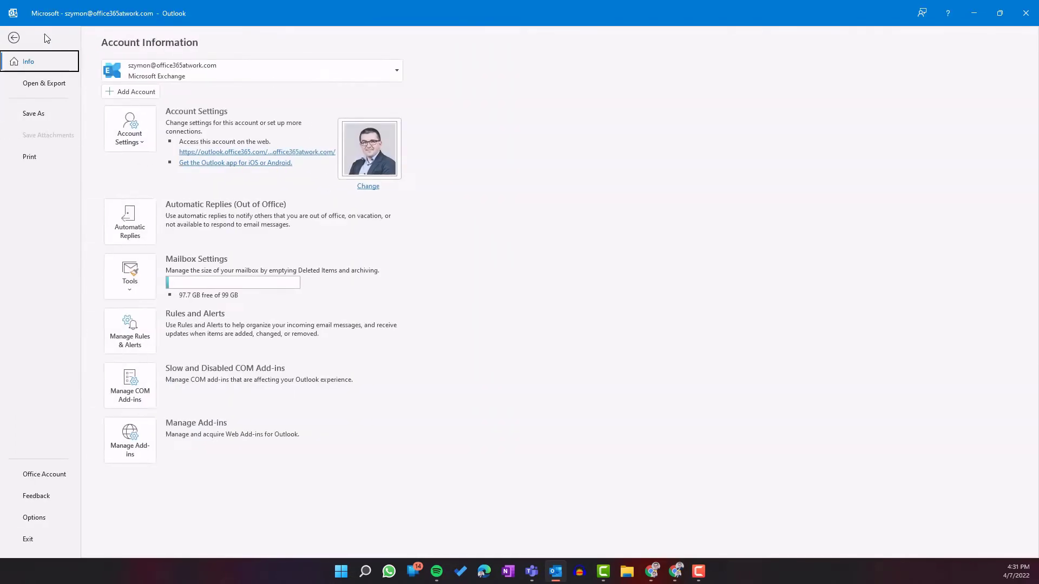
{"action": "left_click", "coordinate": [148, 225]}
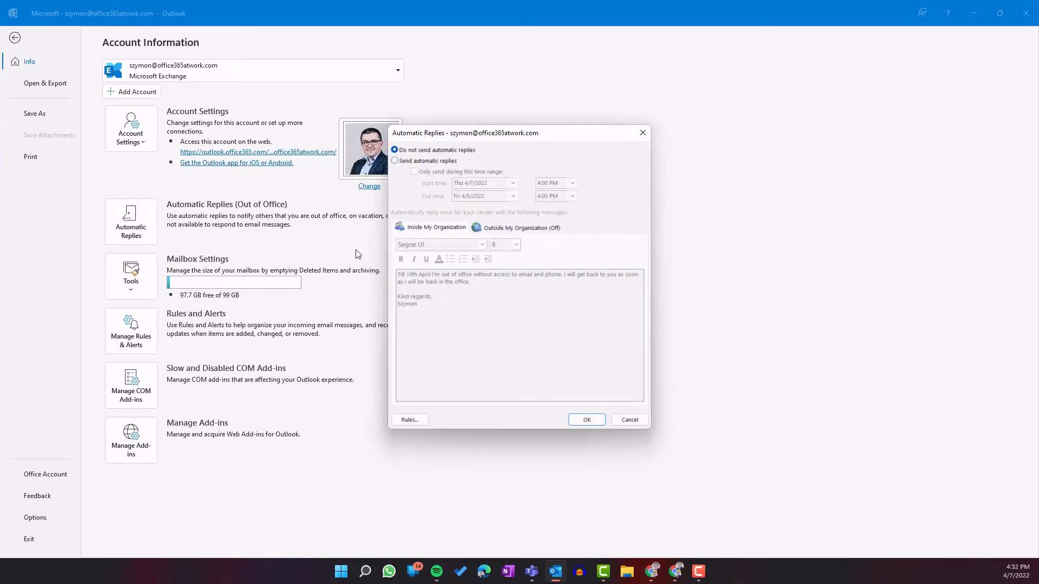
{"action": "left_click", "coordinate": [440, 161]}
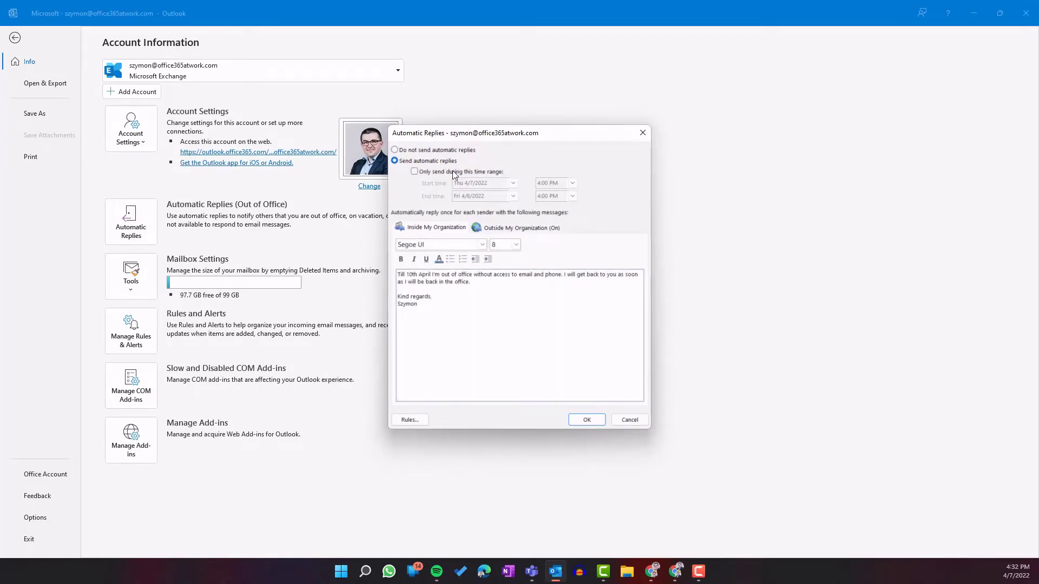
{"action": "left_click", "coordinate": [453, 173]}
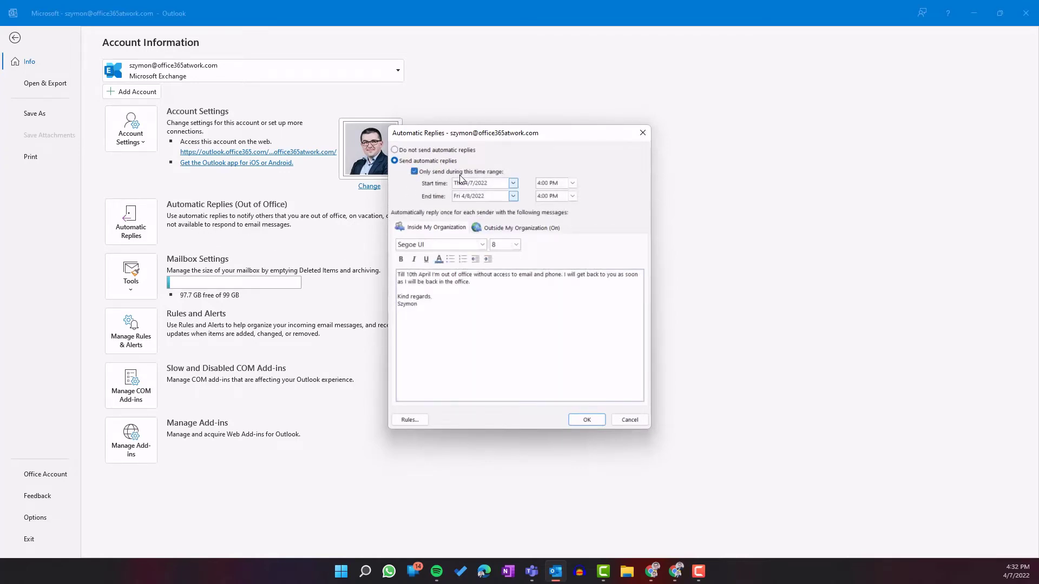
{"action": "left_click", "coordinate": [513, 197]}
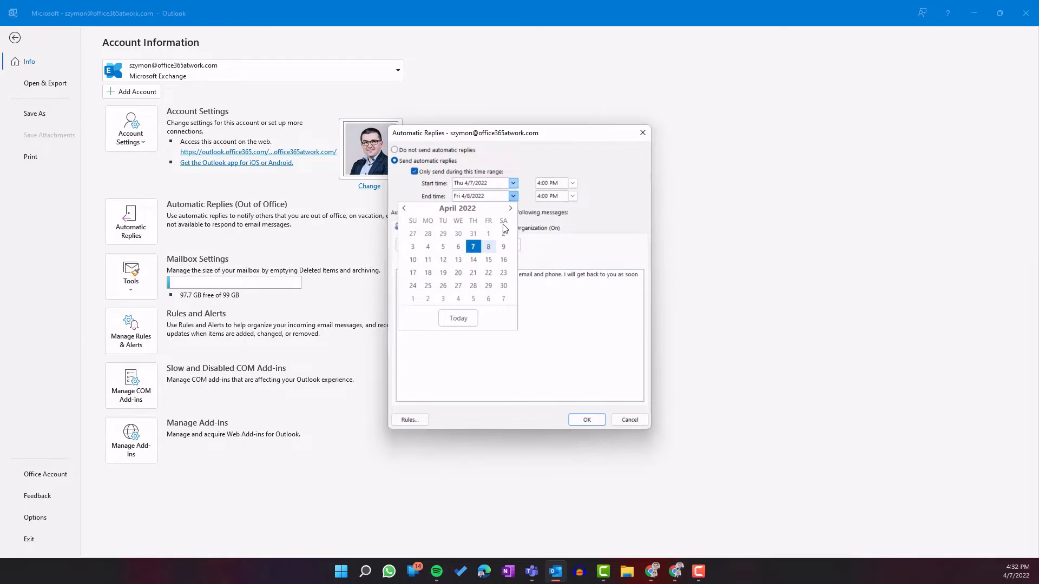
{"action": "left_click", "coordinate": [414, 260]}
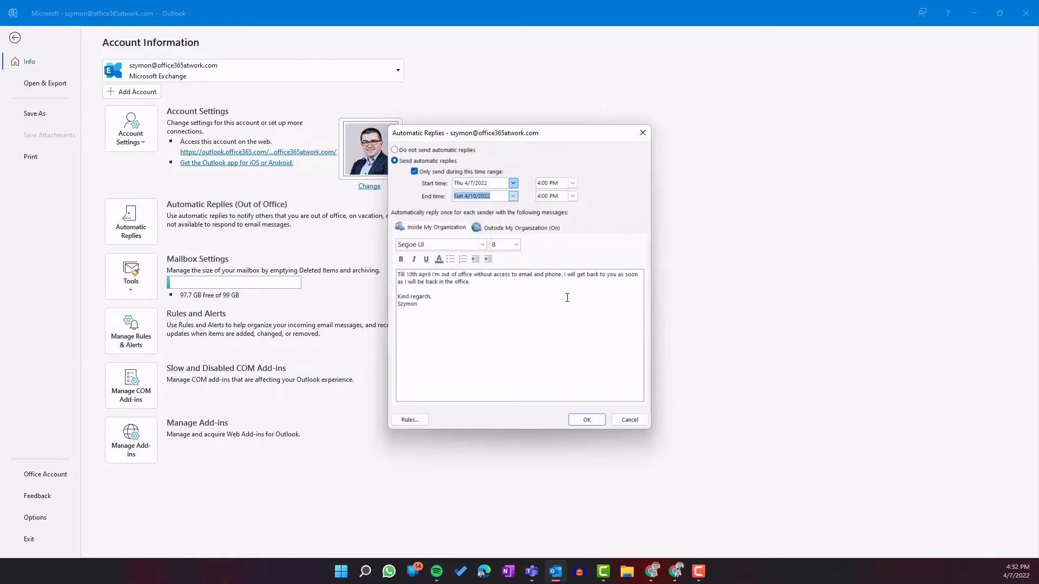
- Review the Outside My Organization reply message and save the automatic replies settings
{"action": "left_click", "coordinate": [517, 229]}
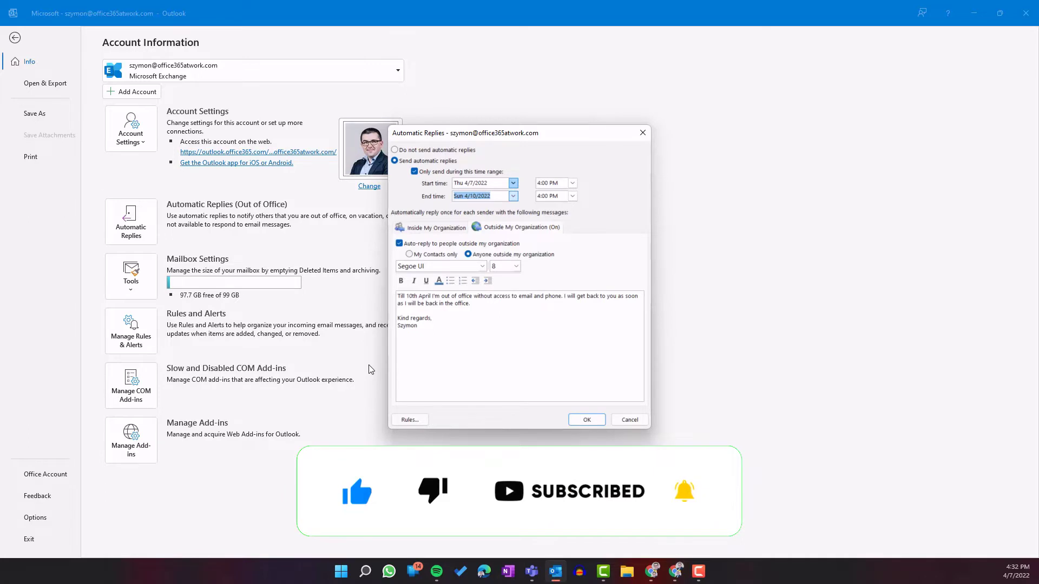
{"action": "left_click", "coordinate": [535, 362]}
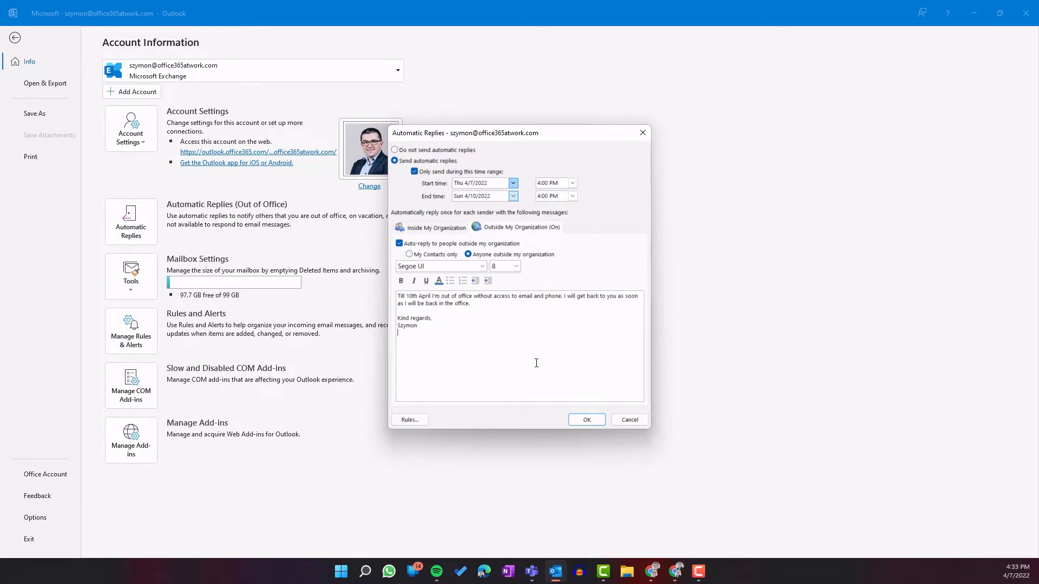
{"action": "left_click", "coordinate": [586, 420]}
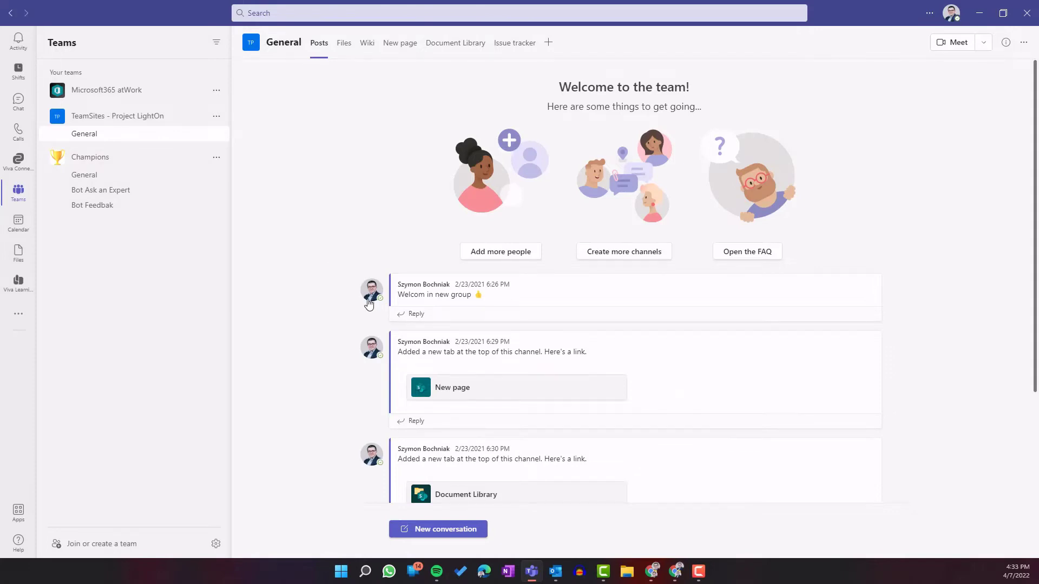
{"action": "mouse_move", "coordinate": [372, 290]}
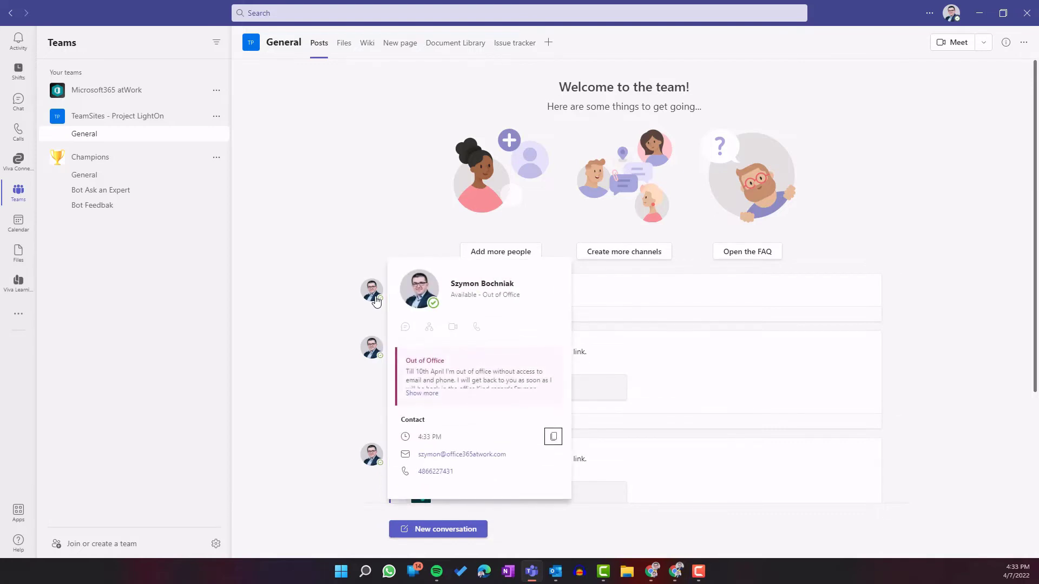
- Expand the full Out of Office message on the Teams profile card, then close the card
{"action": "left_click", "coordinate": [423, 393]}
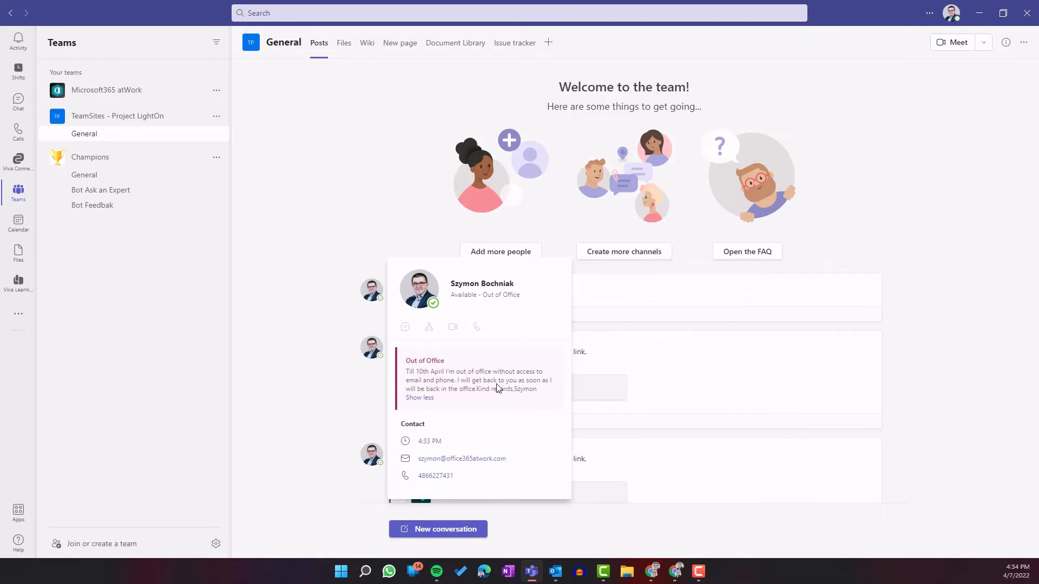
{"action": "left_click_drag", "start_coordinate": [481, 295], "coordinate": [521, 306]}
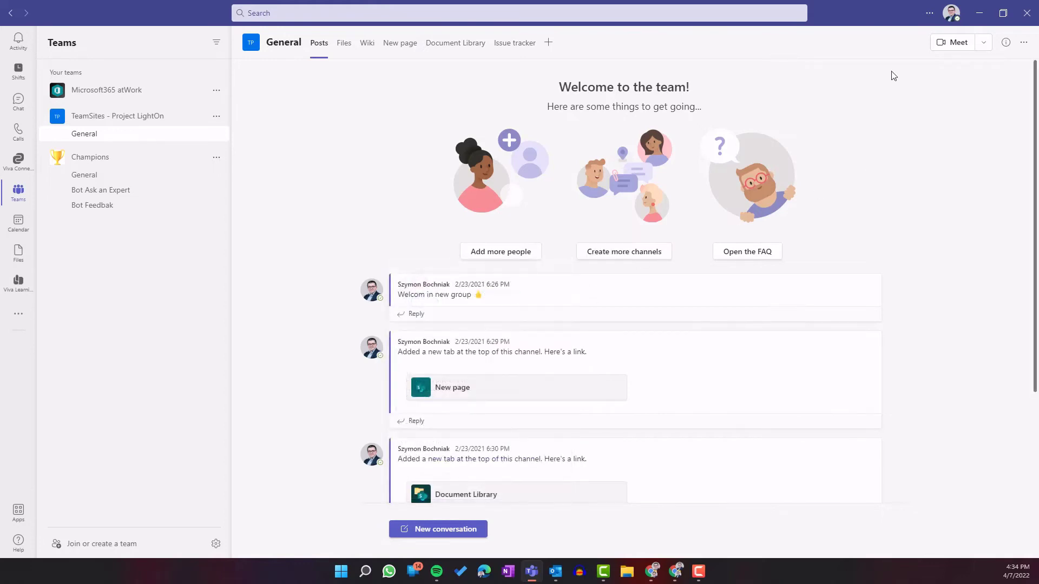
- Open Schedule out of office from the Teams profile's Set status message option
{"action": "left_click", "coordinate": [943, 15]}
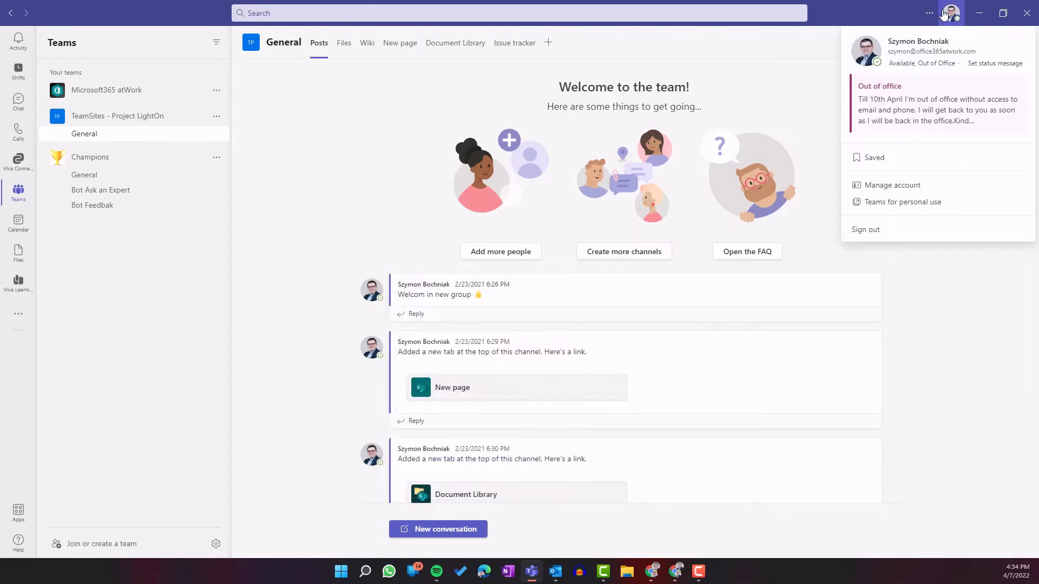
{"action": "left_click", "coordinate": [993, 66]}
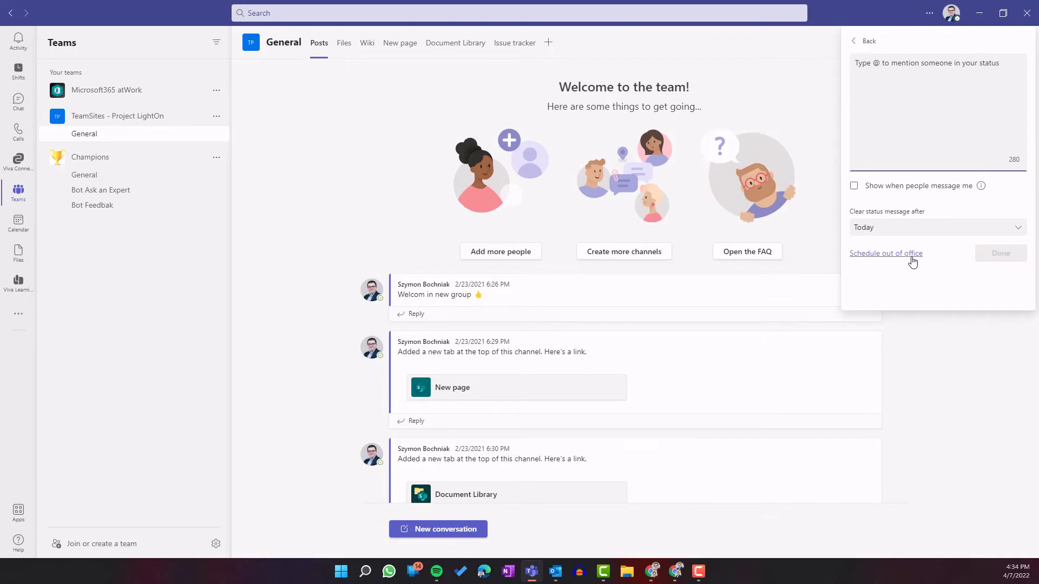
{"action": "left_click", "coordinate": [913, 261]}
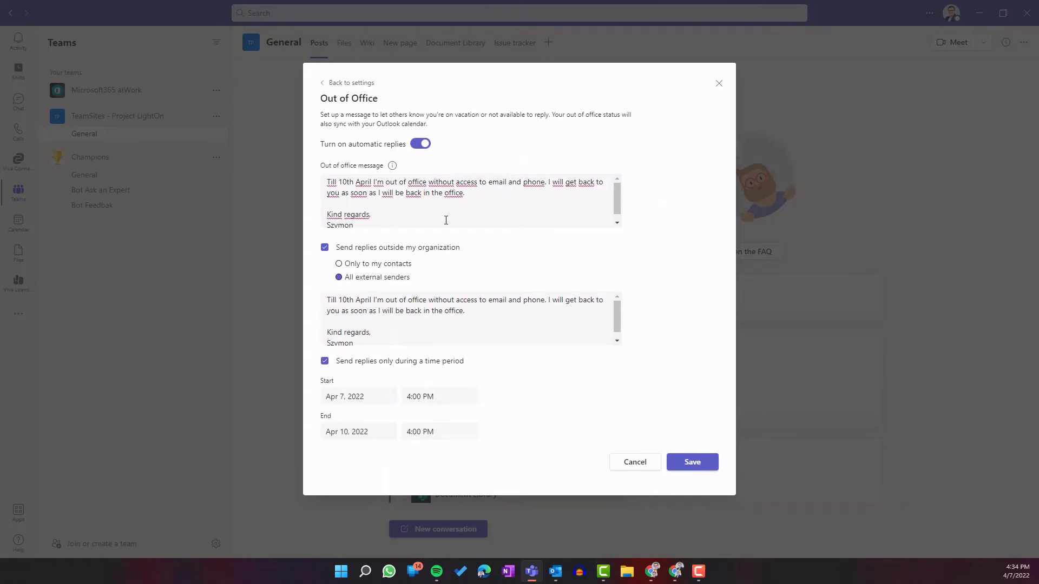
{"action": "scroll", "coordinate": [461, 207], "scroll_direction": "down", "scroll_amount": 1}
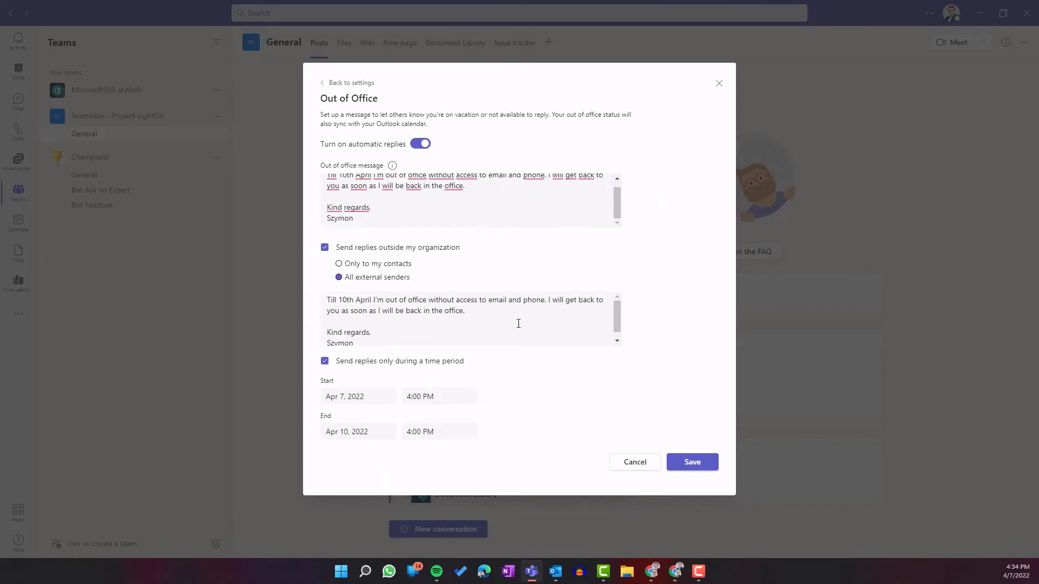
{"action": "scroll", "coordinate": [518, 324], "scroll_direction": "down", "scroll_amount": 1}
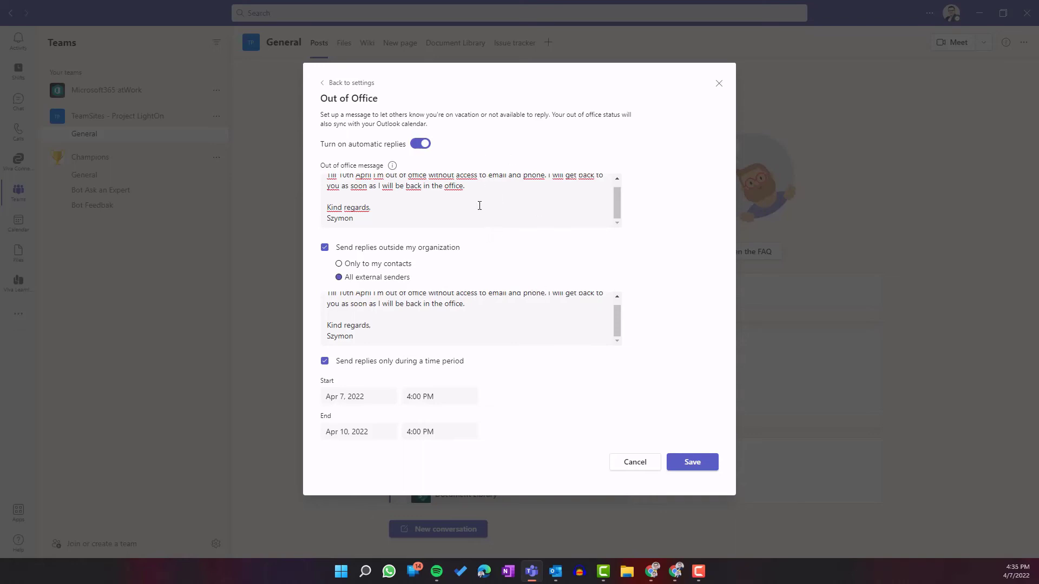
{"action": "scroll", "coordinate": [479, 205], "scroll_direction": "up", "scroll_amount": 1}
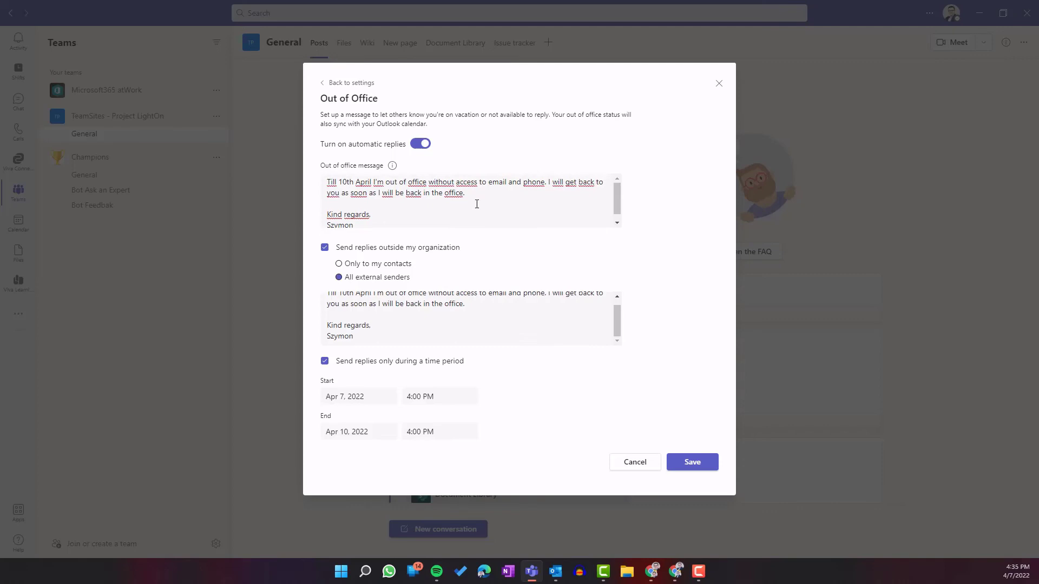